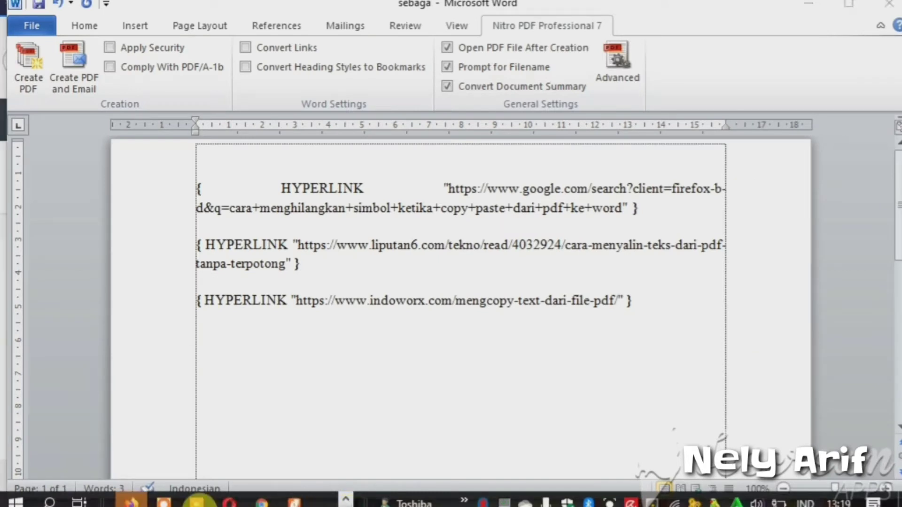
# Copy the indoworx article's full web address from Firefox's address bar
pyautogui.click(133, 503)
pyautogui.click(133, 502)
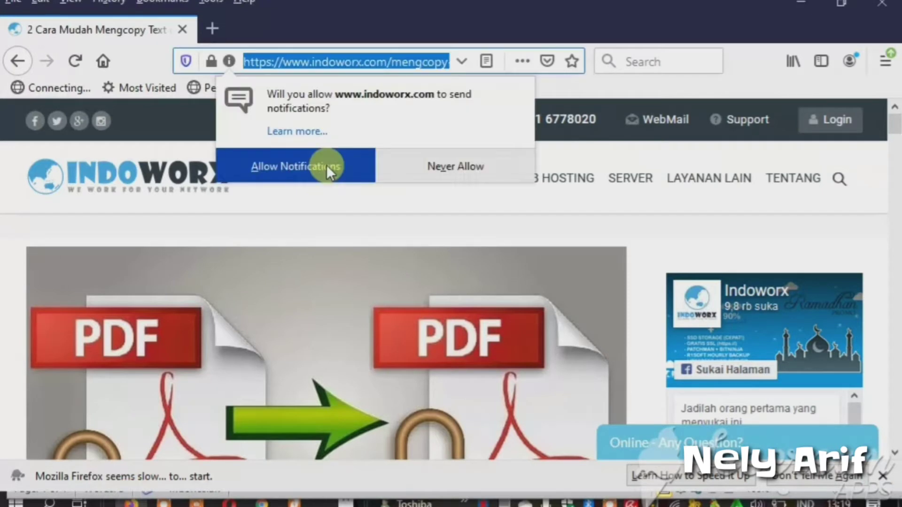
pyautogui.click(344, 60)
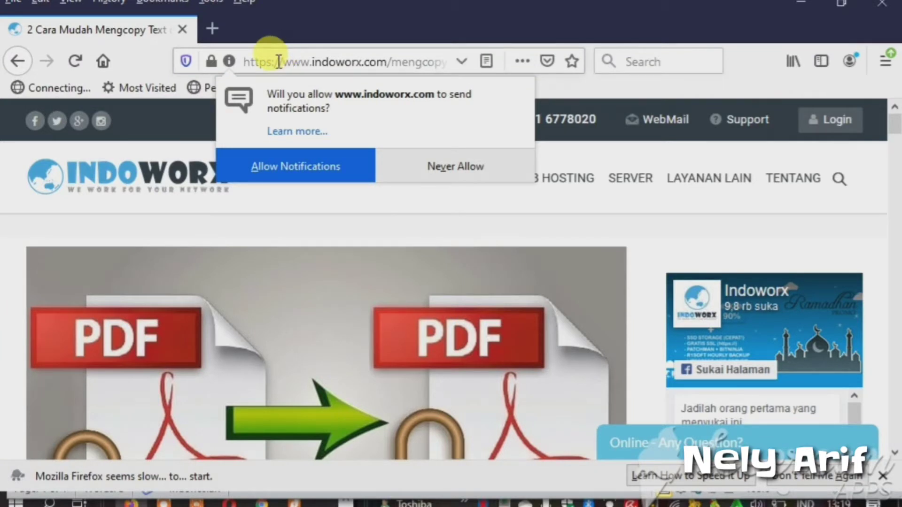
pyautogui.click(280, 61)
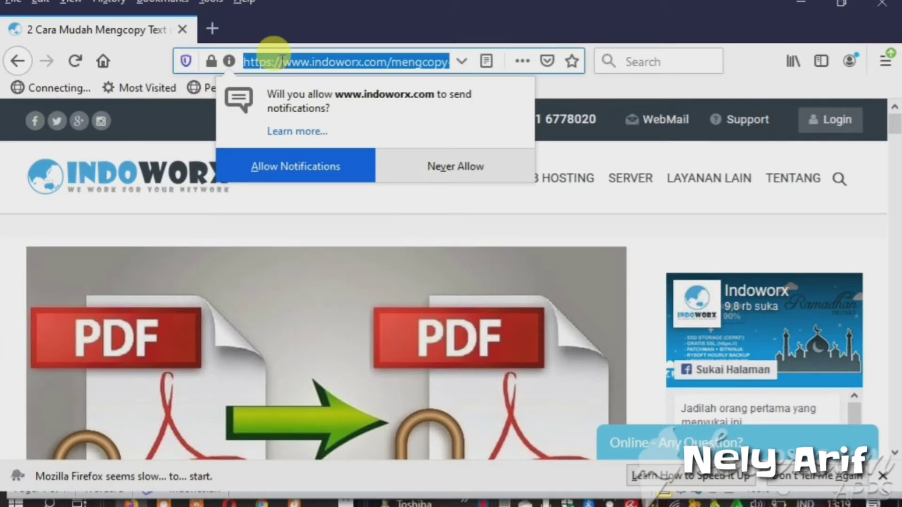
pyautogui.click(281, 61)
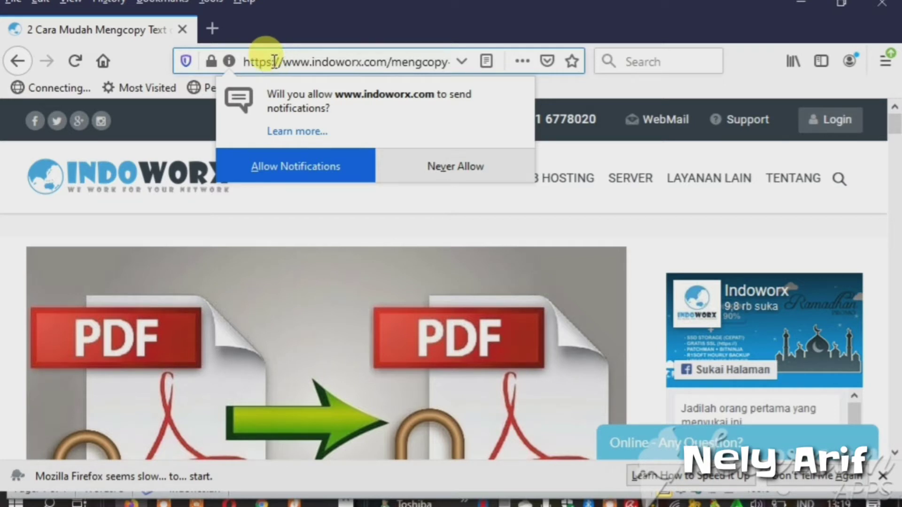
pyautogui.tripleClick(287, 60)
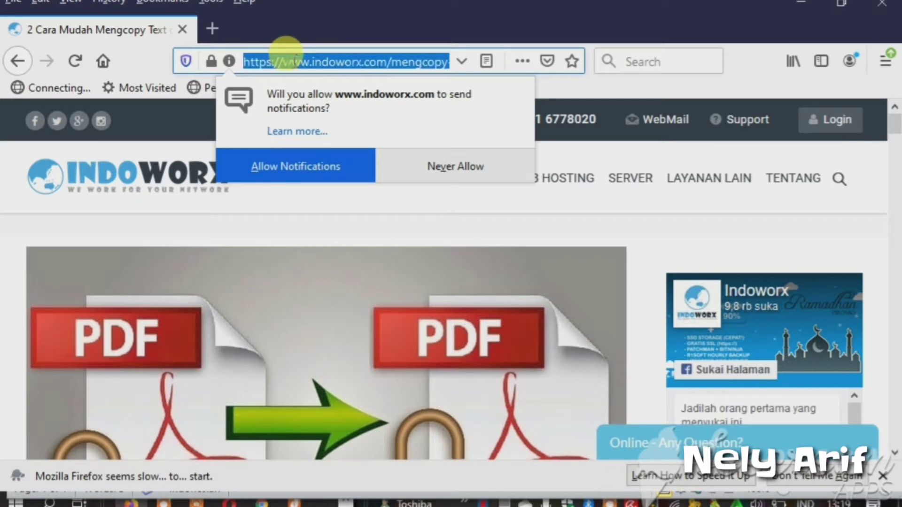
pyautogui.click(294, 61)
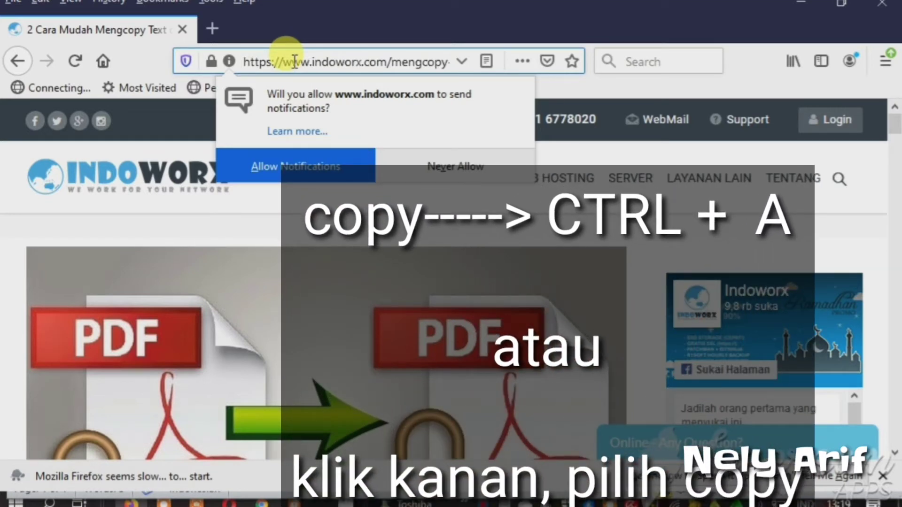
pyautogui.hotkey('ctrl', 'a')
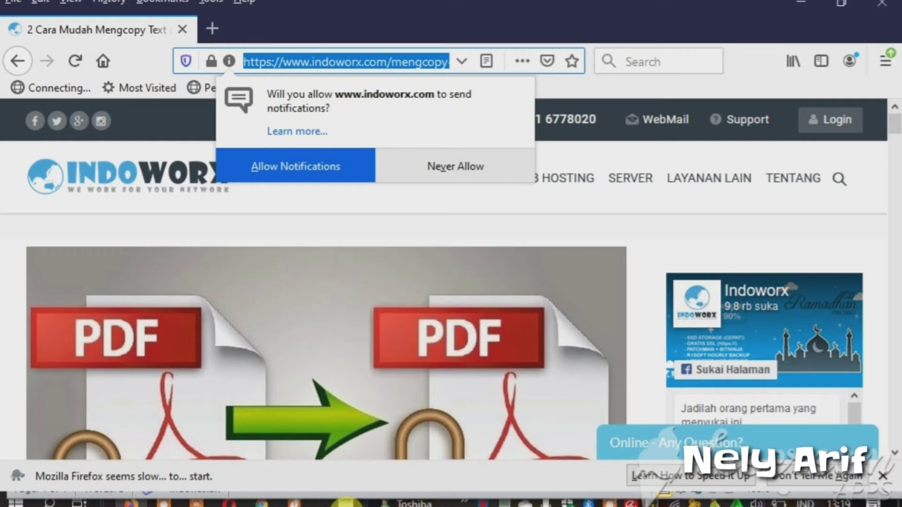
pyautogui.click(346, 502)
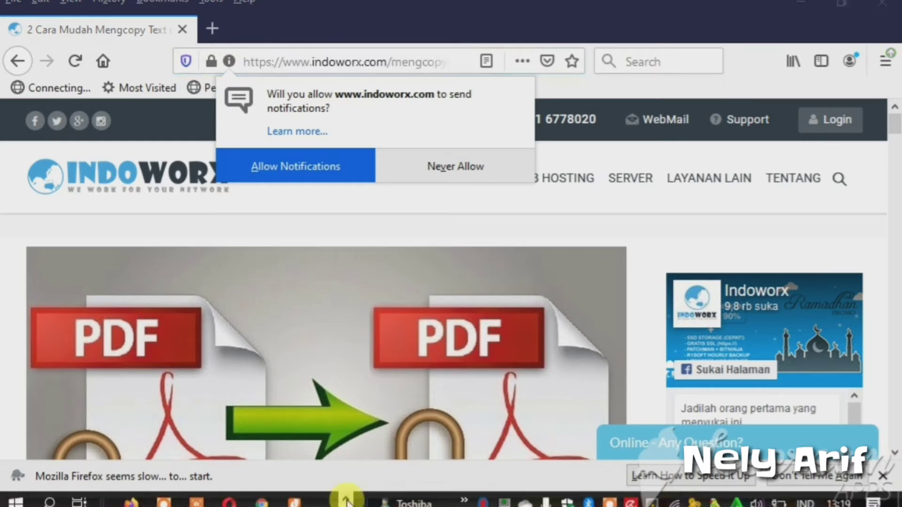
# Paste the indoworx address as a new fourth line in the sebaga document
pyautogui.click(347, 502)
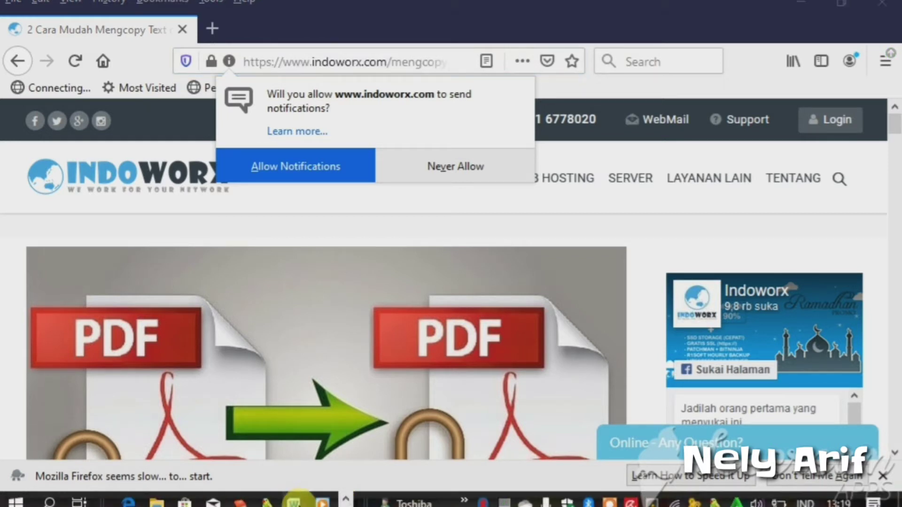
pyautogui.click(294, 502)
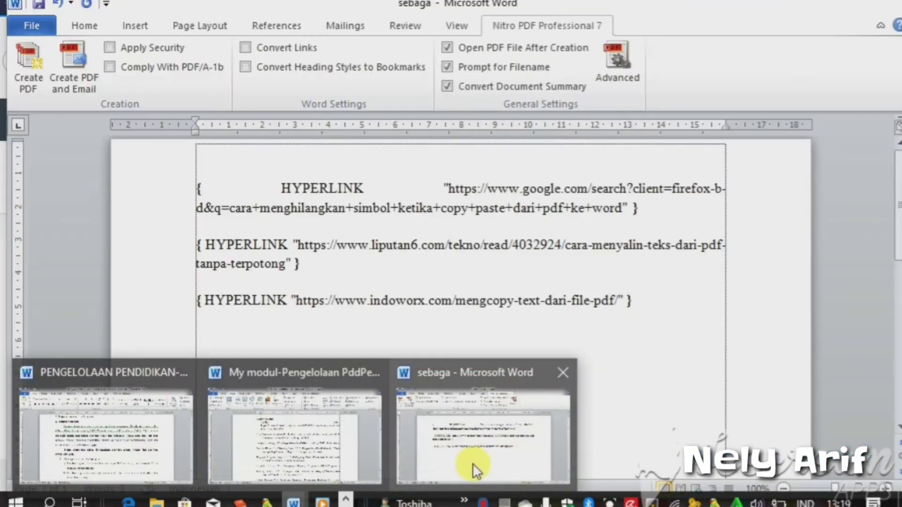
pyautogui.click(473, 463)
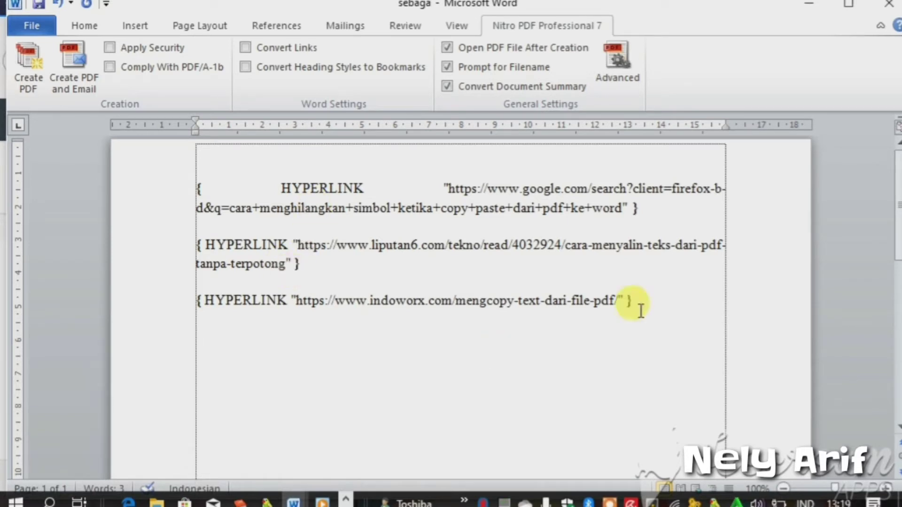
pyautogui.press('Return')
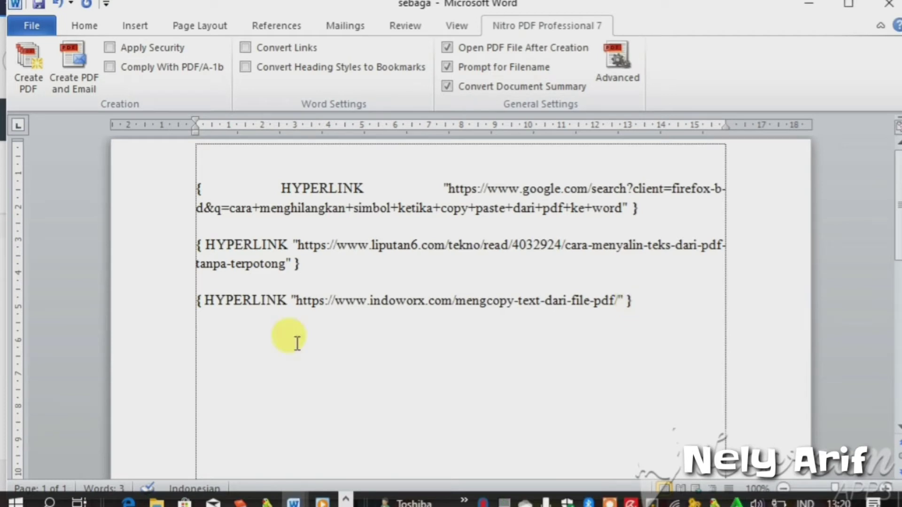
pyautogui.write('https://www.indoworx.com/mengcopy-text-dari-file-pdf/')
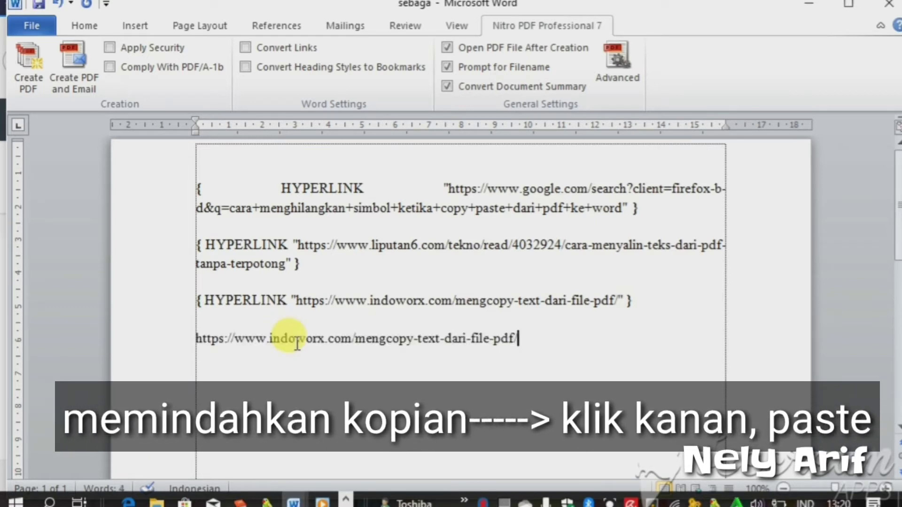
pyautogui.press('Return')
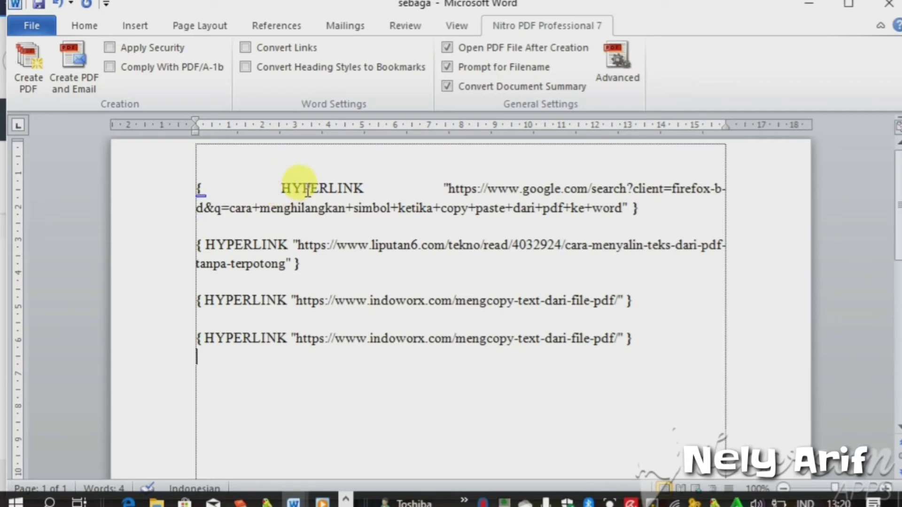
# Remove the hyperlink from the first Google search field, leaving its plain URL
pyautogui.click(307, 191)
pyautogui.rightClick(306, 190)
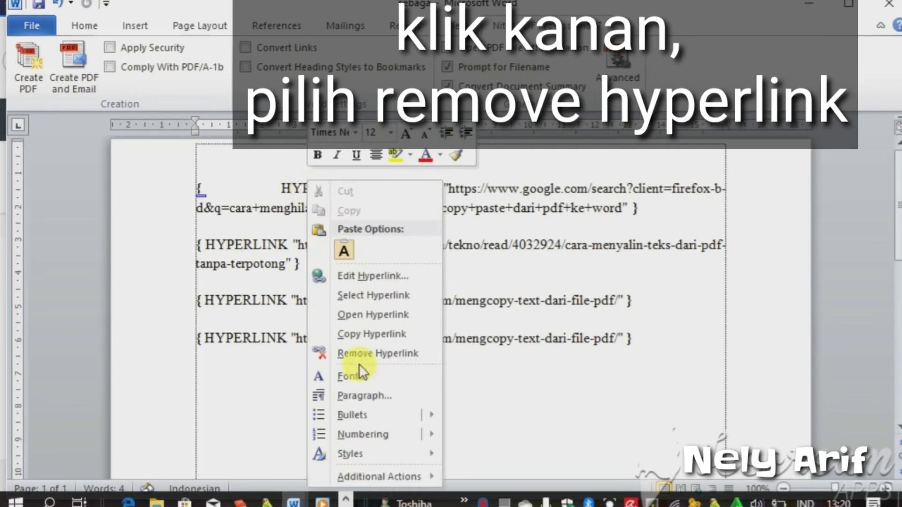
pyautogui.click(359, 353)
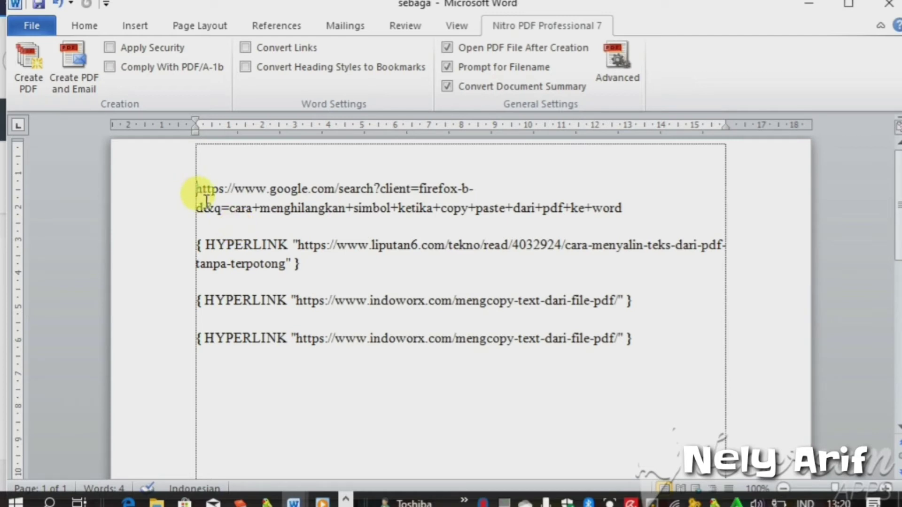
pyautogui.click(200, 214)
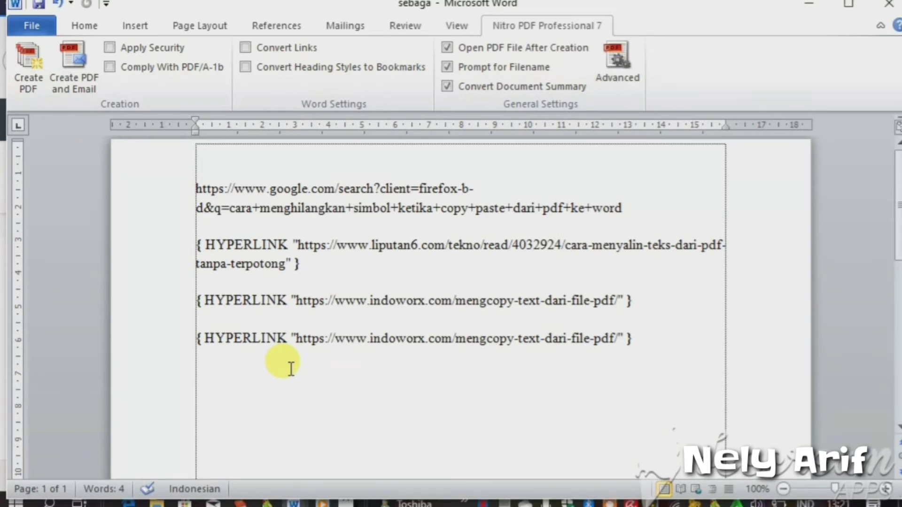
# Select the whole document and unlink all fields with Ctrl+Shift+F9, leaving plain URLs
pyautogui.hotkey('ctrl', 'a')
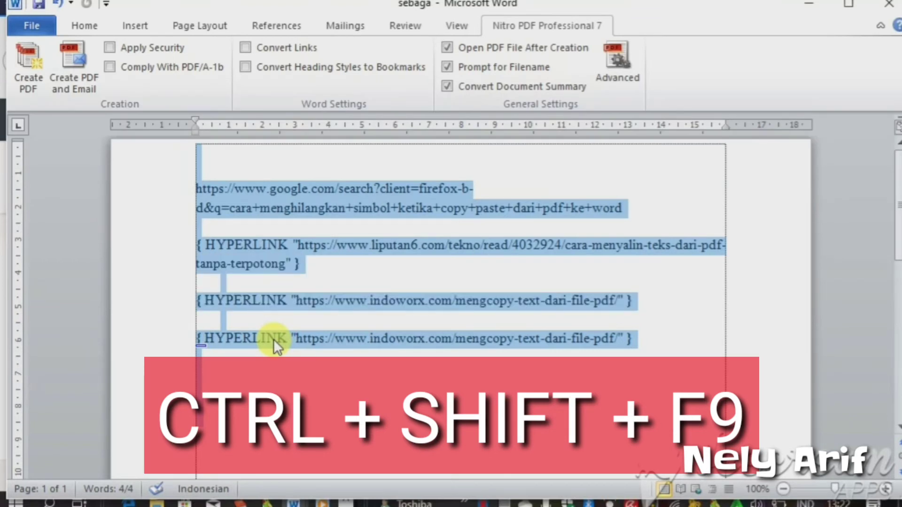
pyautogui.hotkey('ctrl', 'shift', 'F9')
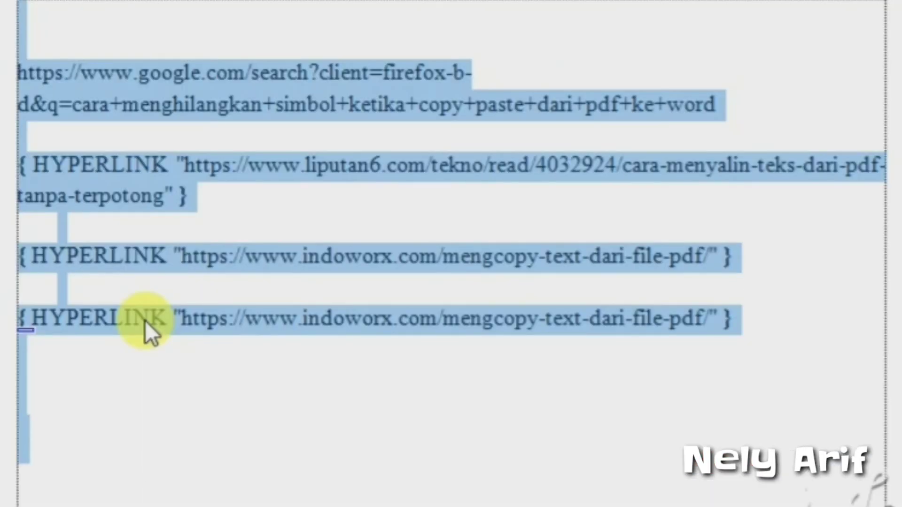
pyautogui.hotkey('ctrl', 'shift', 'F9')
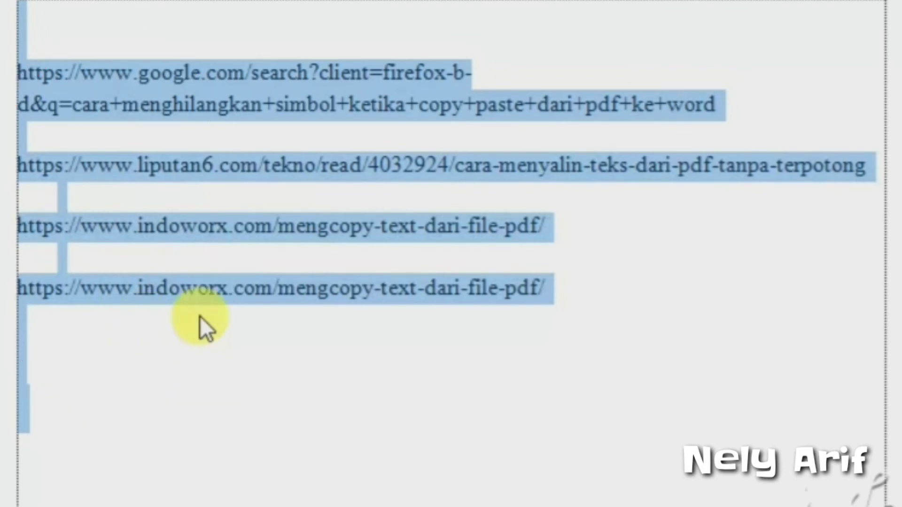
pyautogui.hotkey('ctrl', 'z')
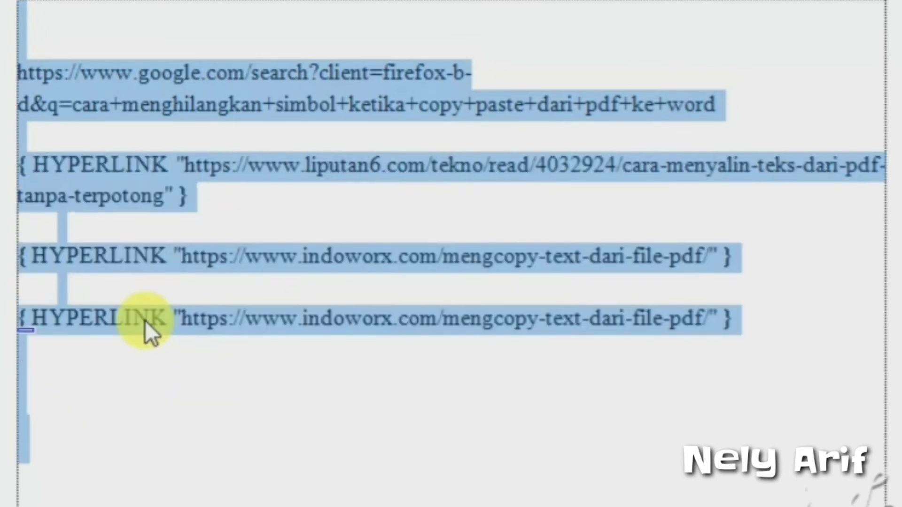
pyautogui.hotkey('ctrl', 'shift', 'F9')
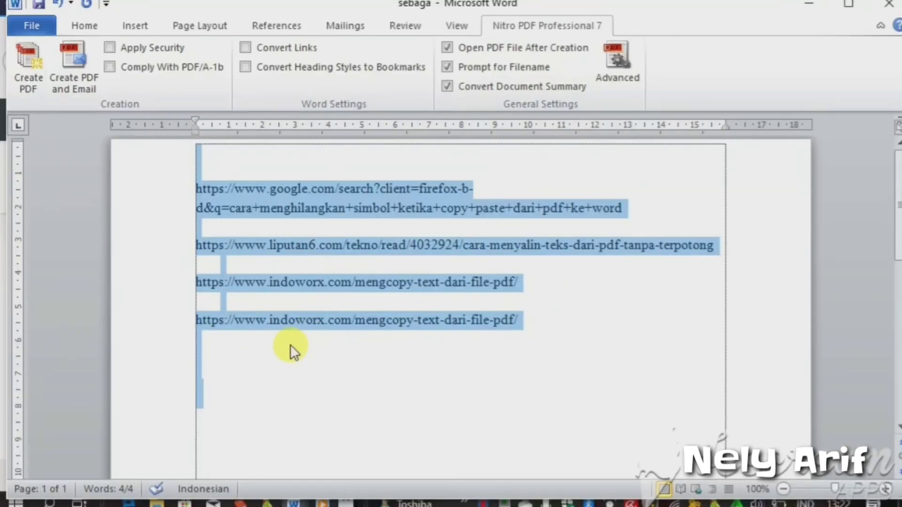
pyautogui.click(255, 347)
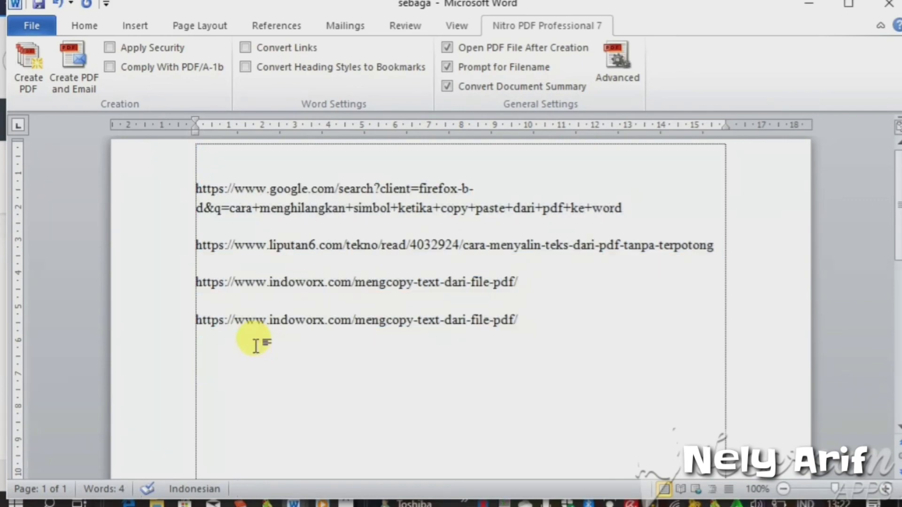